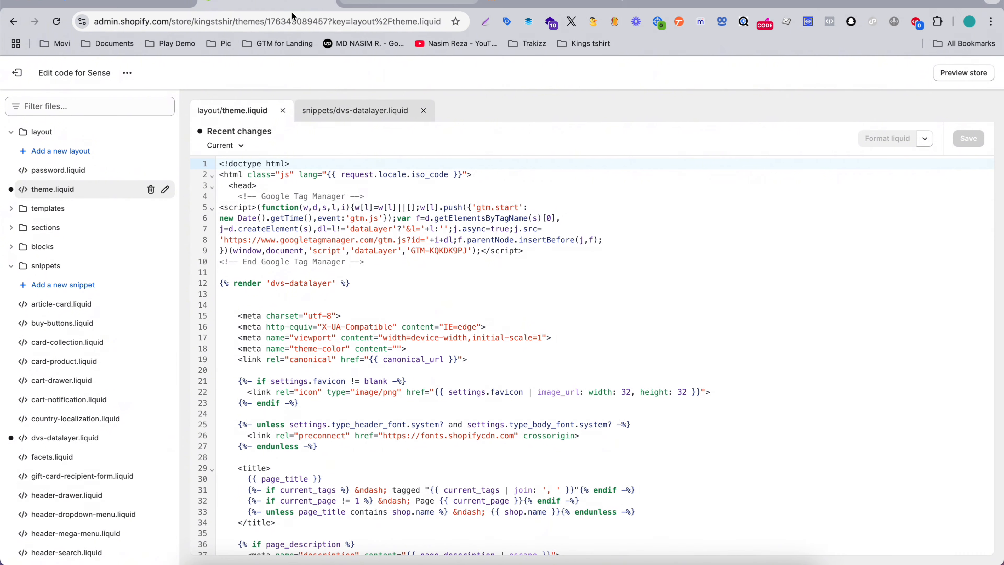
# Switch to Tag Manager, copy the container's head install snippet, and compare it with the code in Shopify's theme.liquid.
pyautogui.click(156, 8)
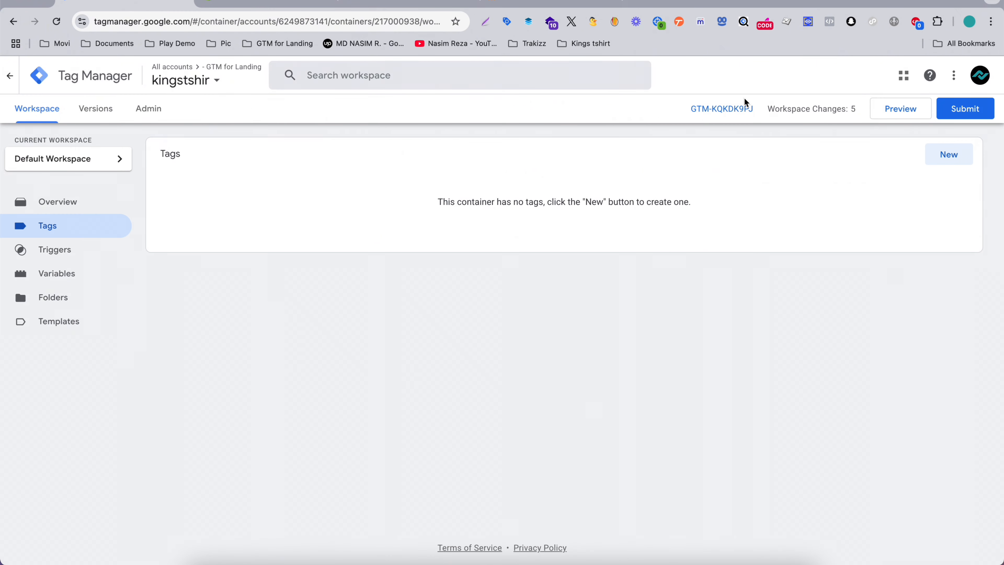
pyautogui.click(728, 109)
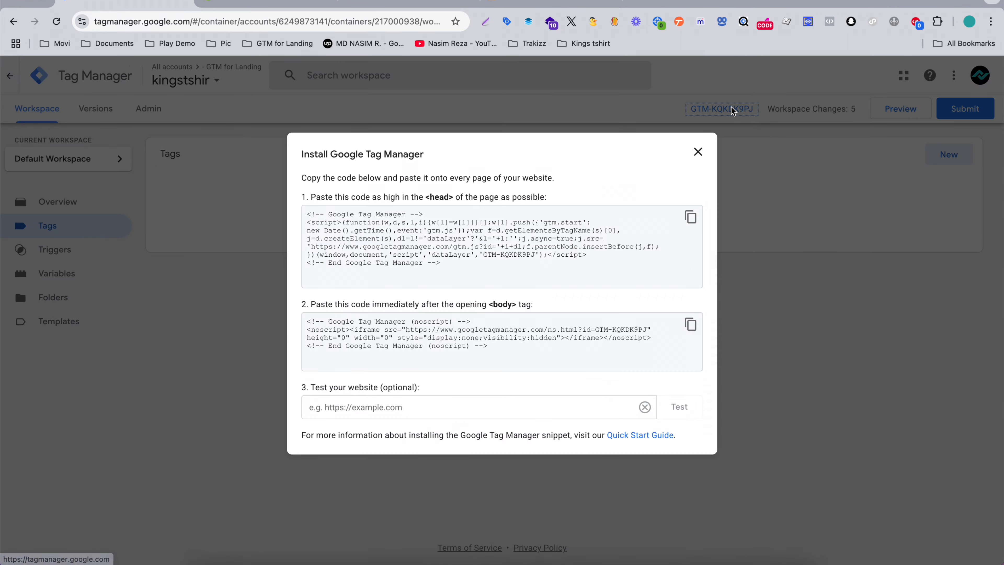
pyautogui.click(690, 217)
pyautogui.click(244, 0)
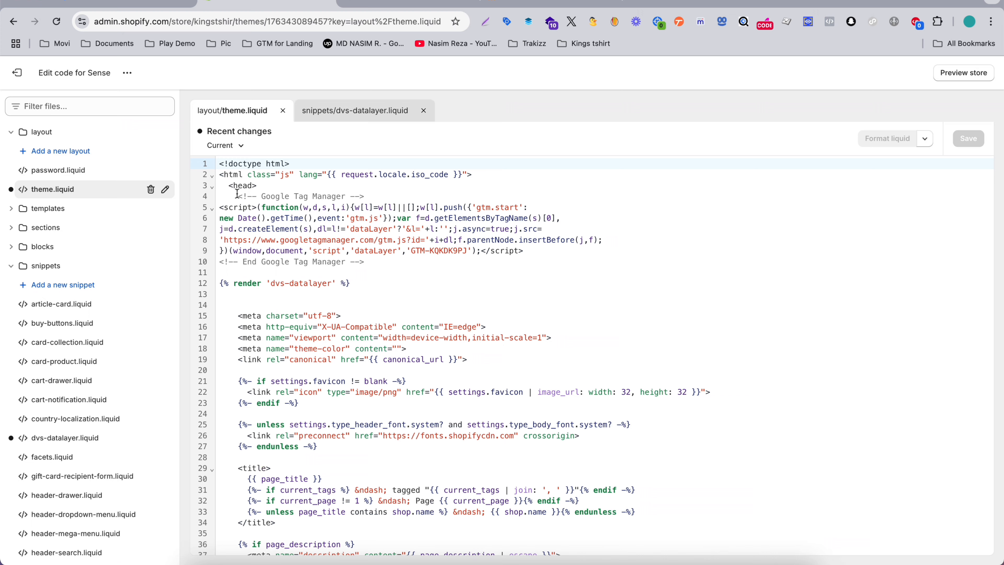
pyautogui.click(127, 2)
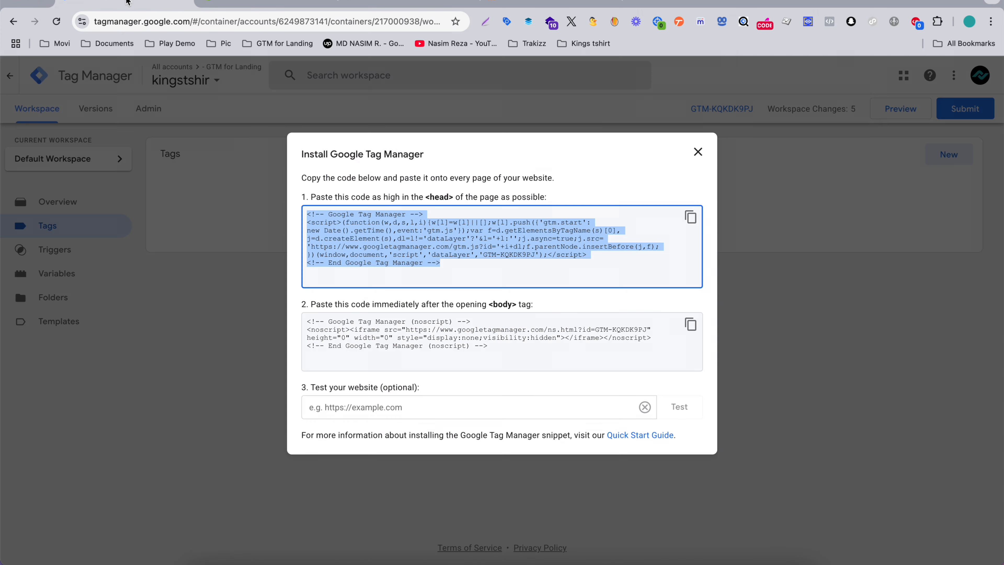
pyautogui.click(698, 152)
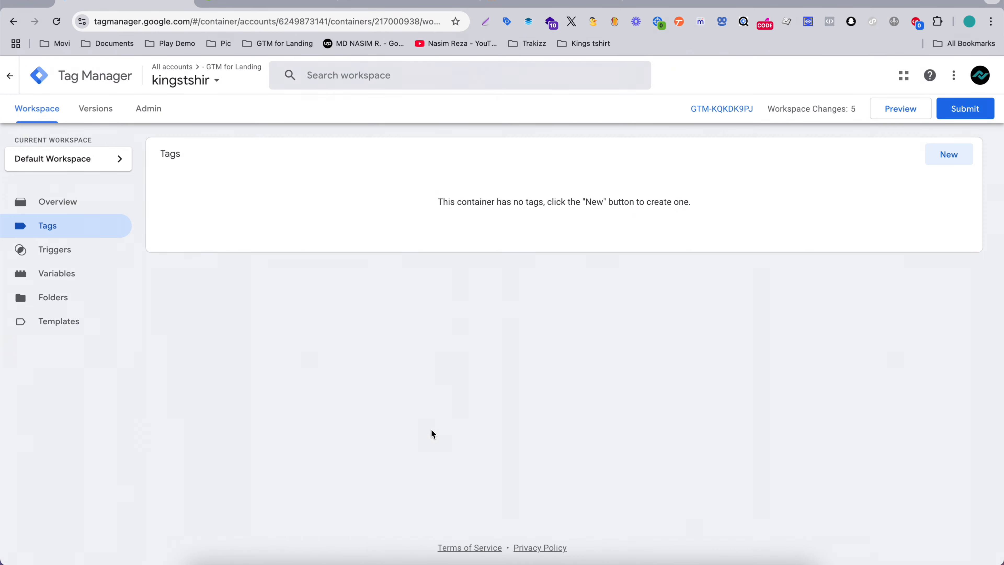
# Switch to Notion and download GA4 FOR ECOMMERCE.json from the 100% DFY GTM container section to the Desktop.
pyautogui.click(419, 558)
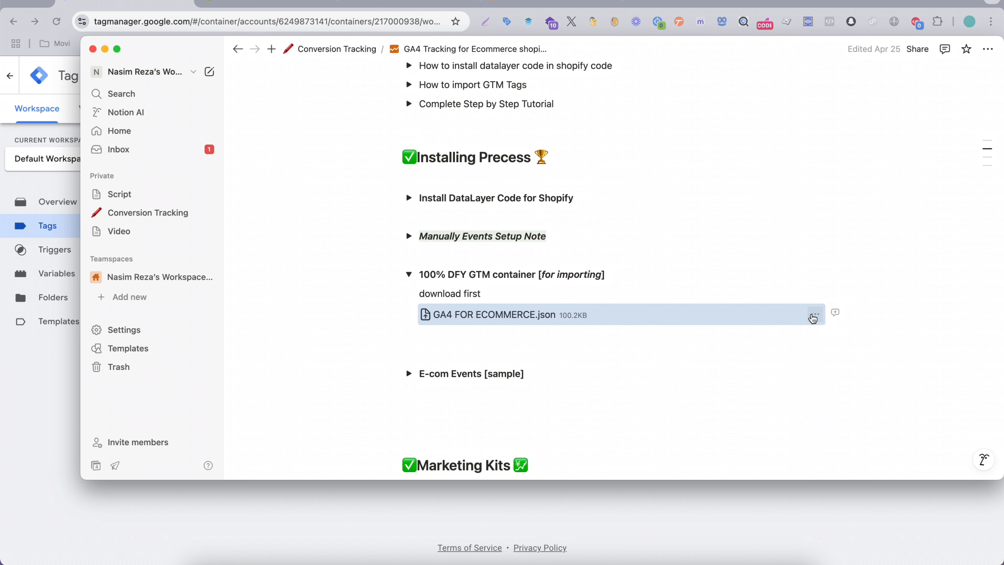
pyautogui.click(814, 316)
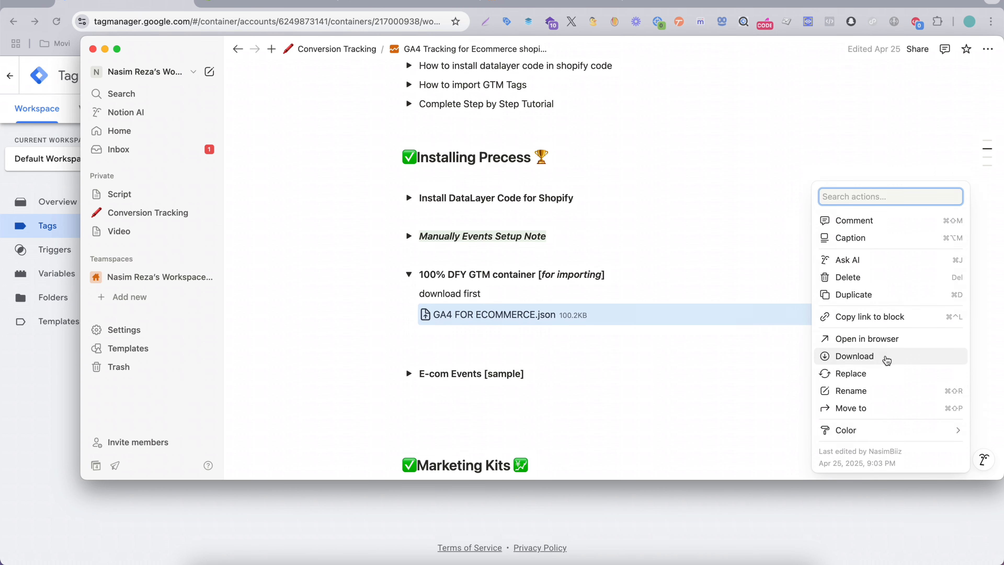
pyautogui.click(887, 359)
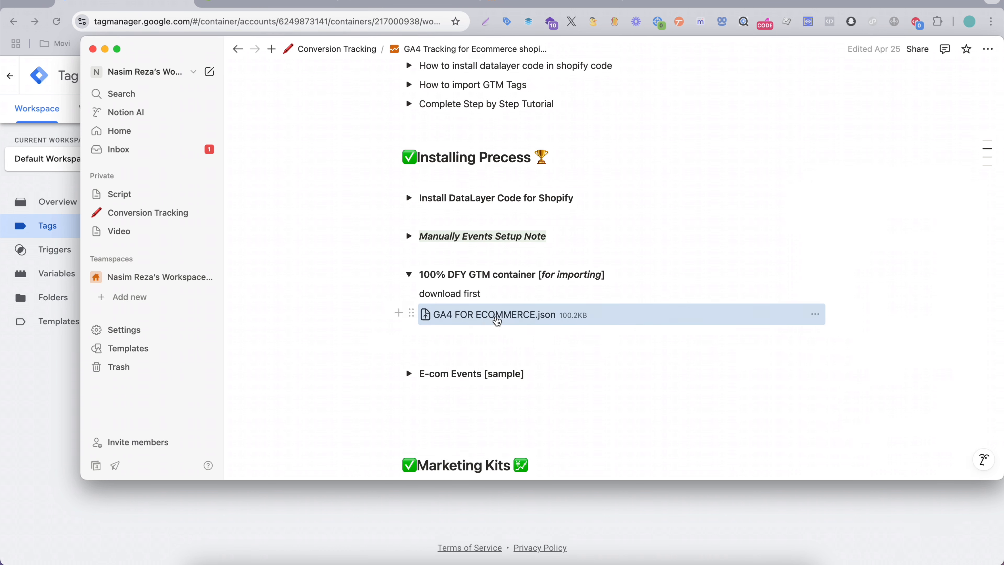
pyautogui.click(544, 321)
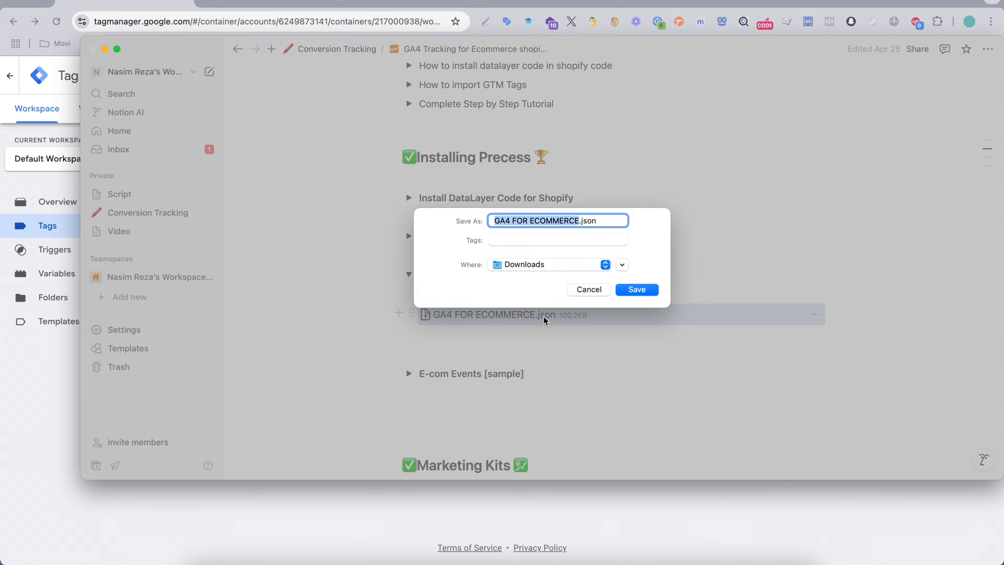
pyautogui.click(598, 266)
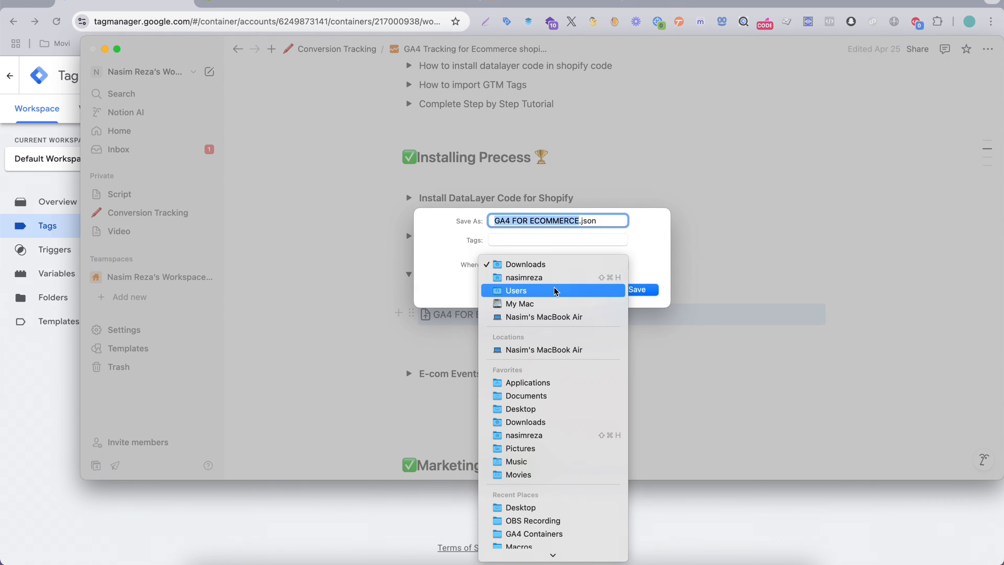
pyautogui.click(532, 411)
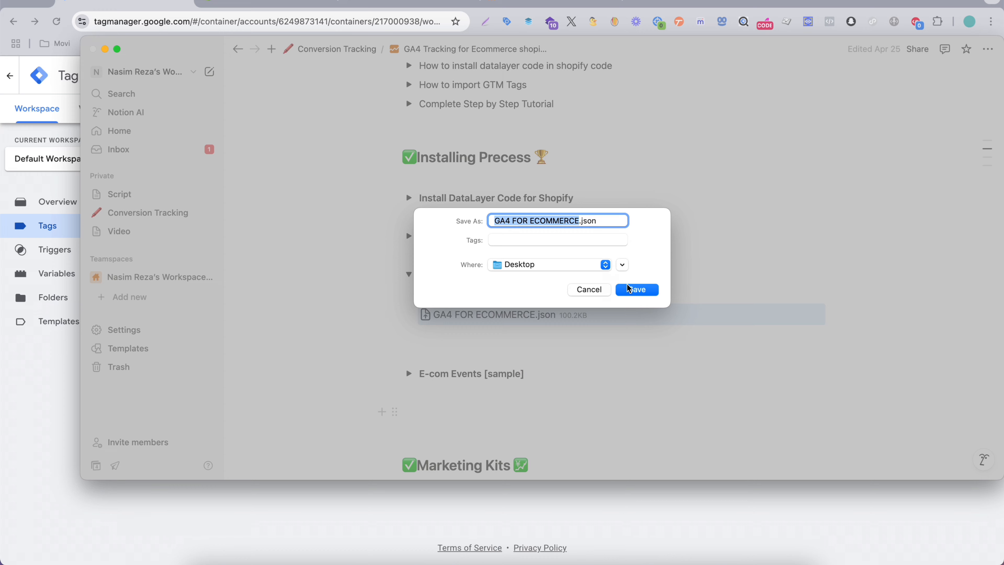
pyautogui.click(638, 290)
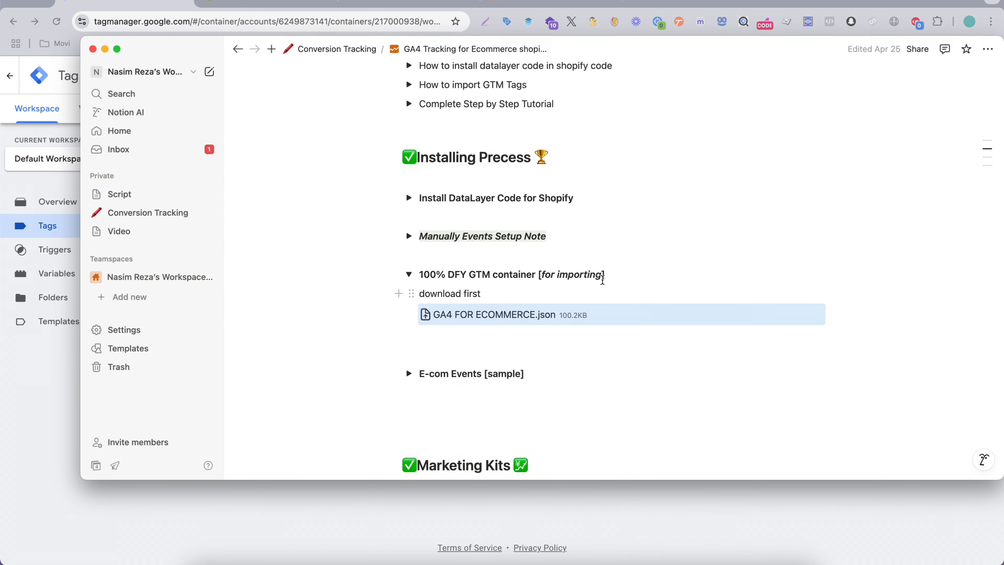
# Switch back to Tag Manager, load GA4 FOR ECOMMERCE.json from the Desktop as the container import file, and review its previewed changes.
pyautogui.press('super+Tab')
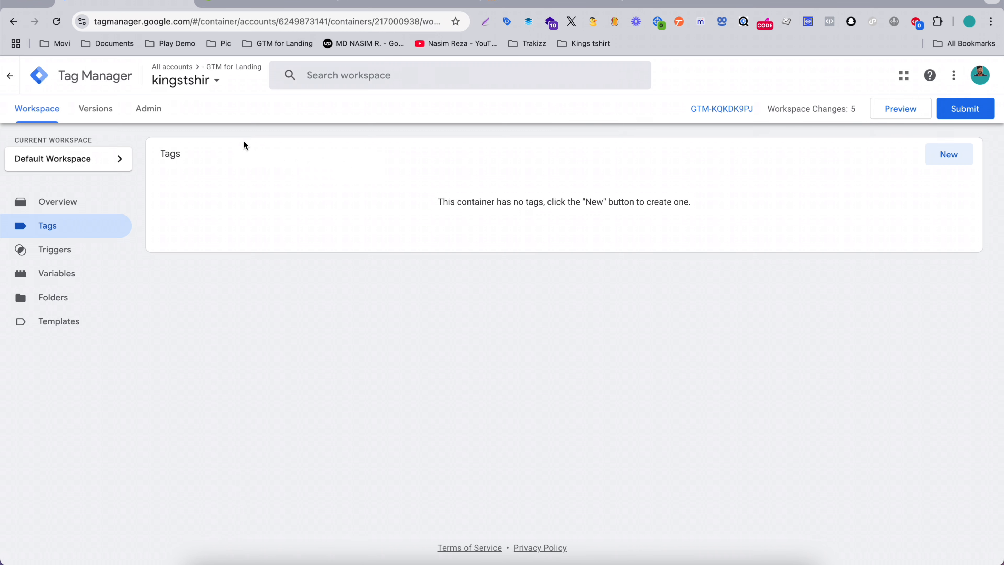
pyautogui.click(157, 113)
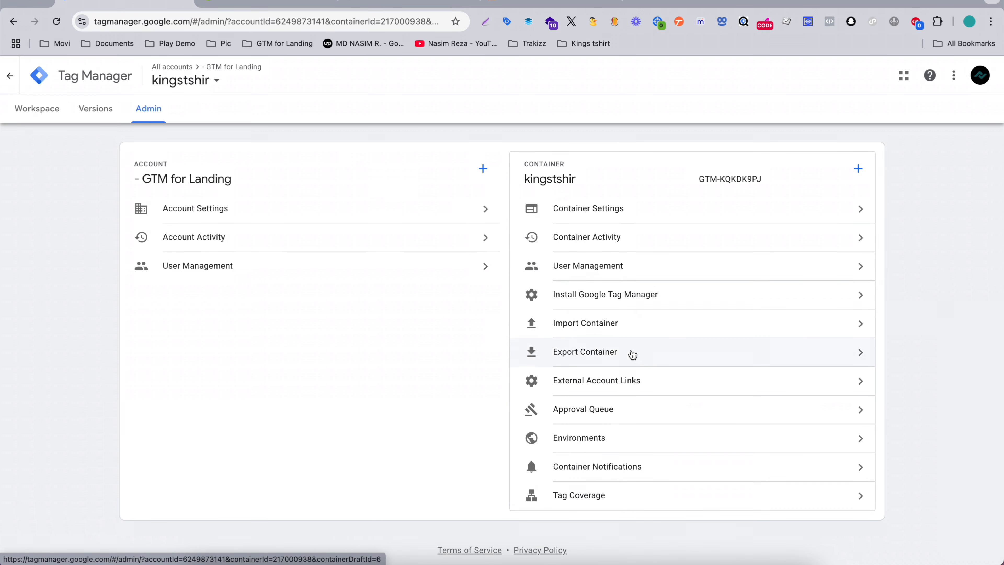
pyautogui.click(656, 332)
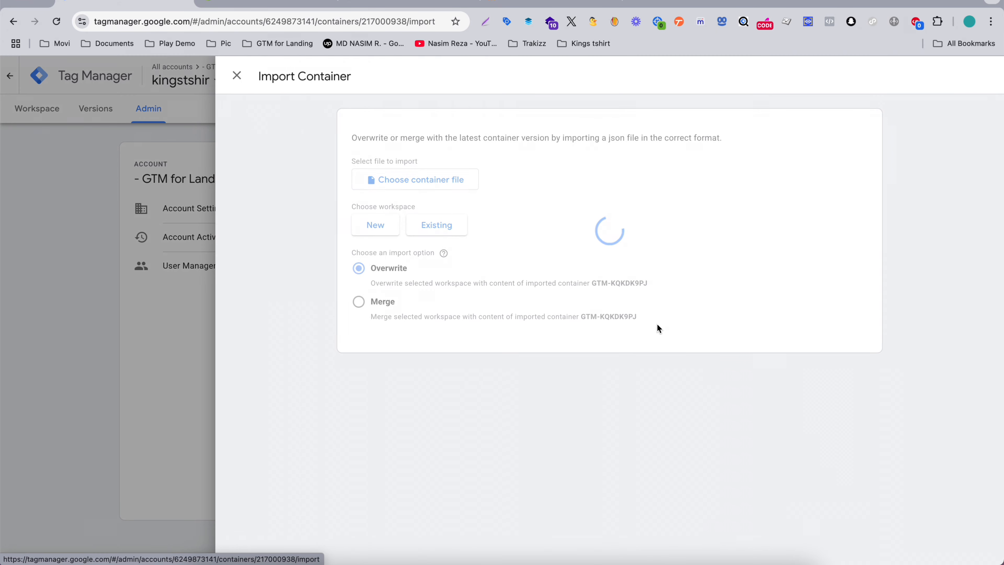
pyautogui.click(431, 192)
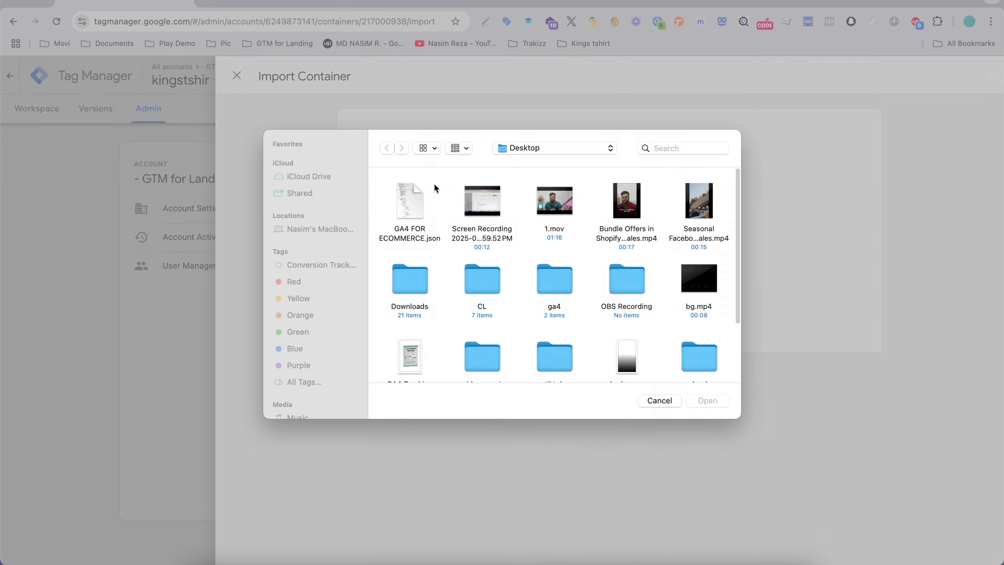
pyautogui.click(417, 204)
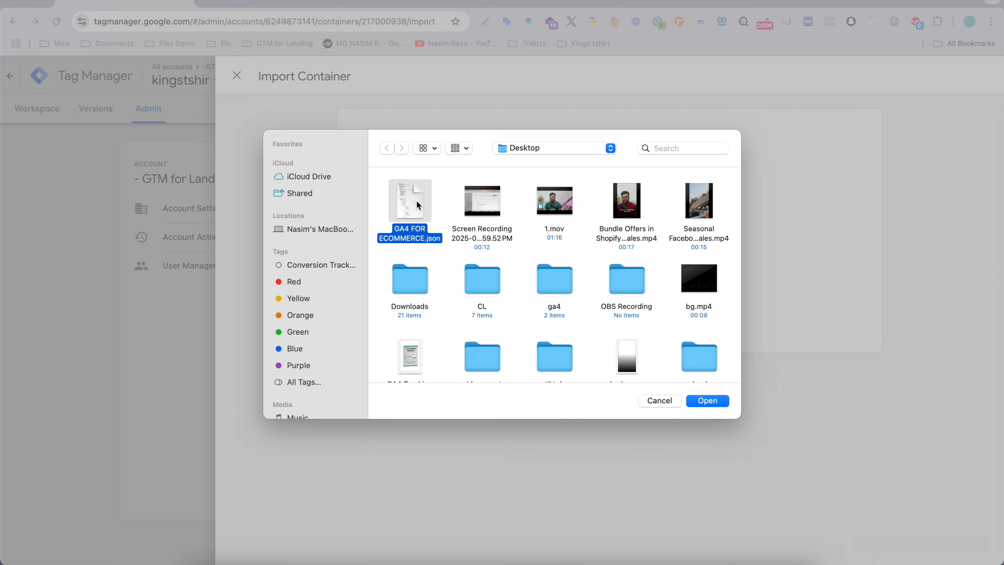
pyautogui.doubleClick(417, 200)
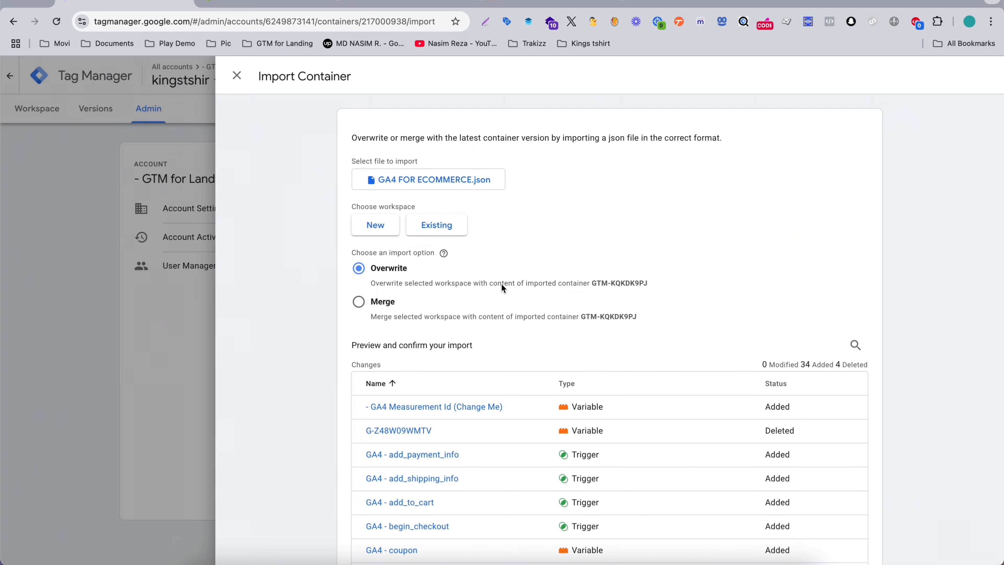
pyautogui.scroll(-10, 501, 284)
pyautogui.scroll(-5, 503, 288)
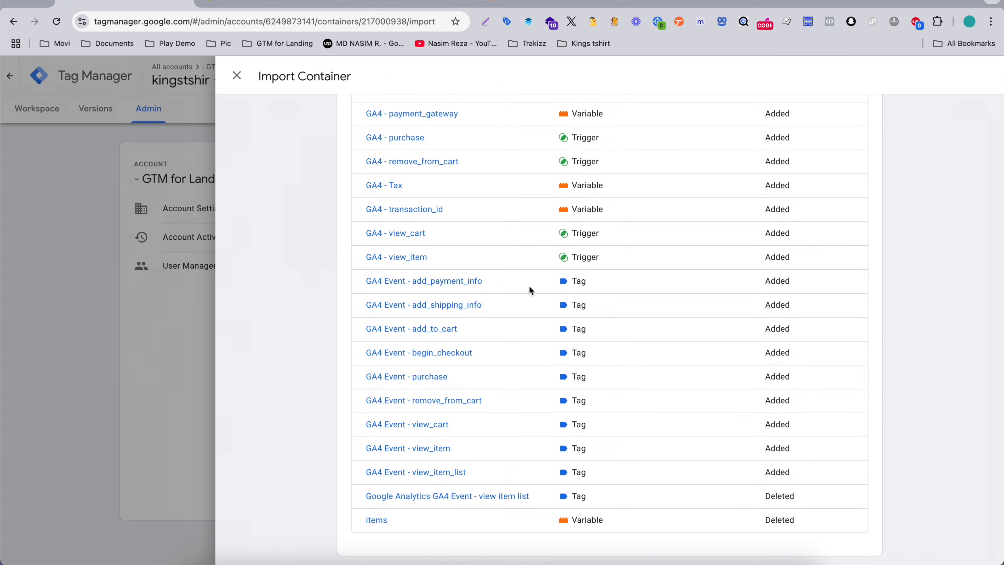
pyautogui.scroll(15, 740, 460)
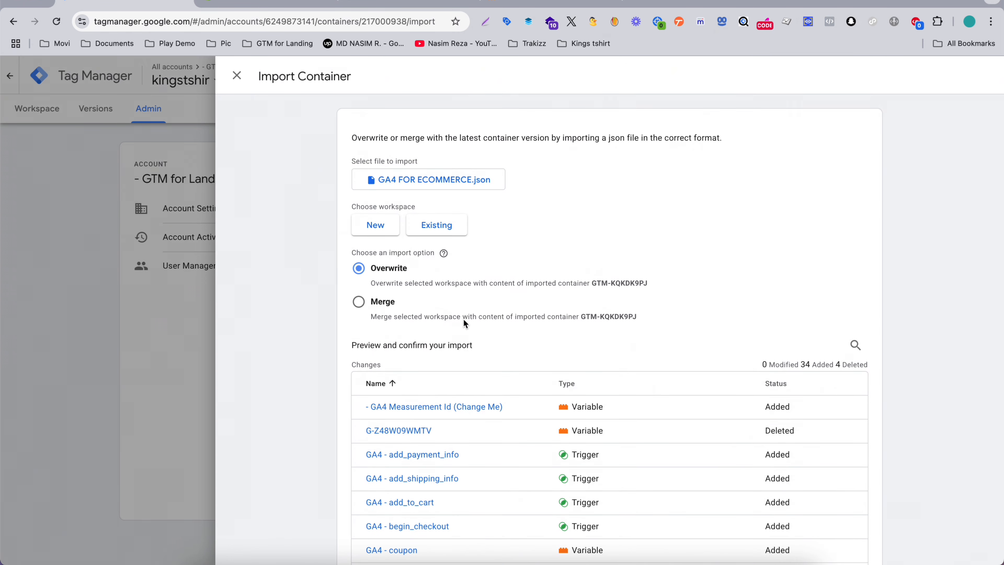
pyautogui.scroll(-15, 581, 325)
pyautogui.scroll(15, 527, 305)
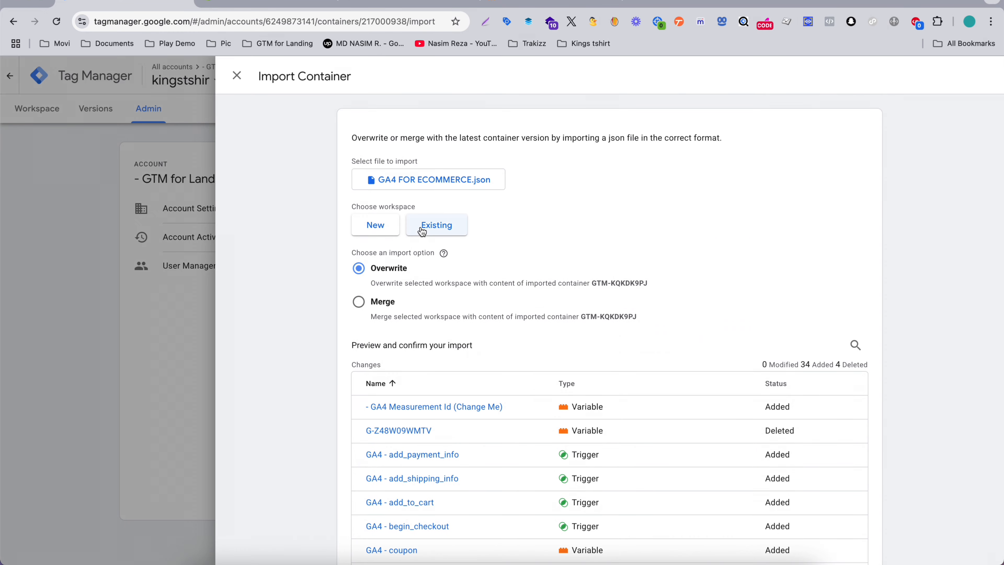
pyautogui.click(397, 226)
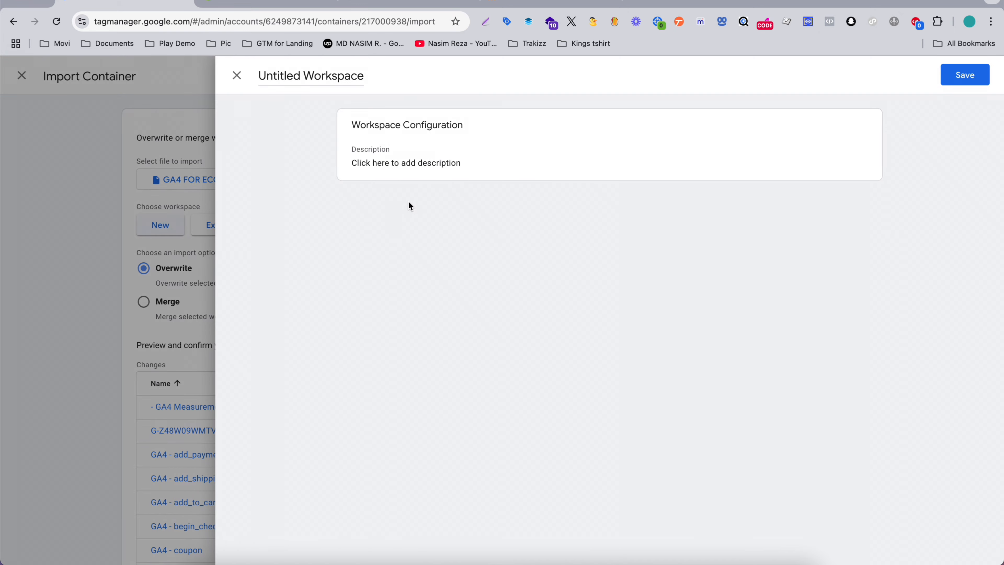
pyautogui.click(210, 201)
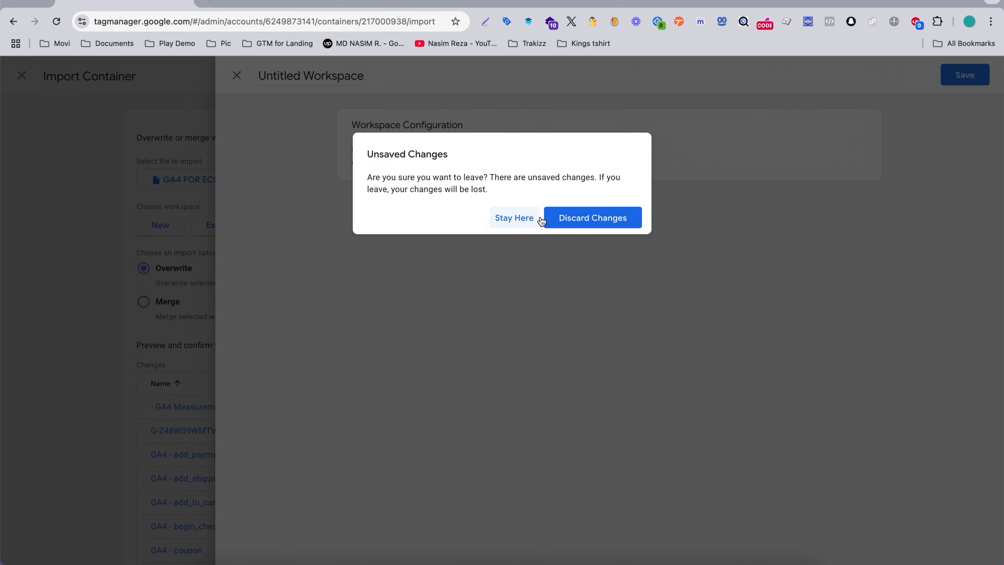
pyautogui.click(580, 217)
# Import into the existing Default Workspace, using Merge with conflicting tags, triggers and variables renamed.
pyautogui.click(437, 226)
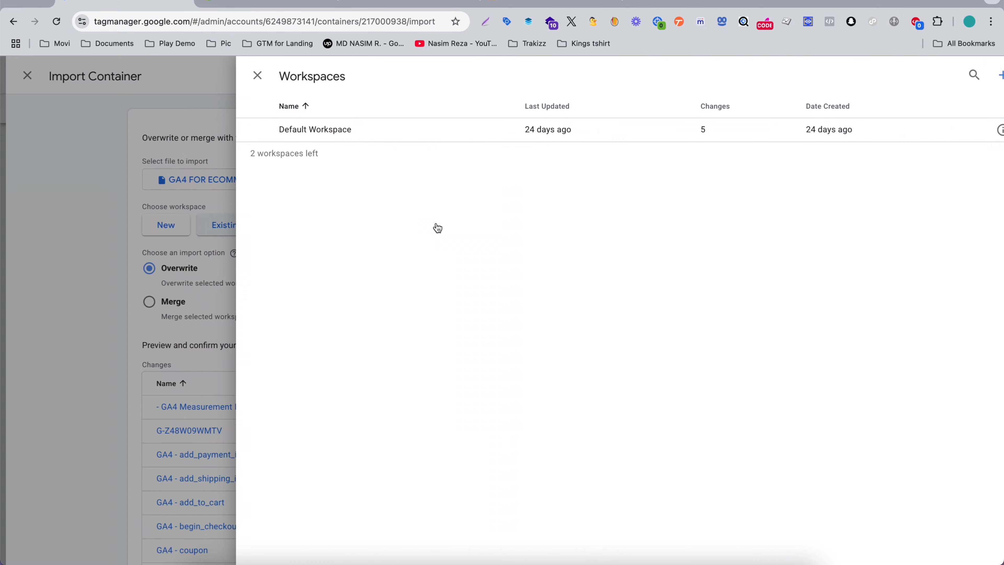
pyautogui.click(456, 134)
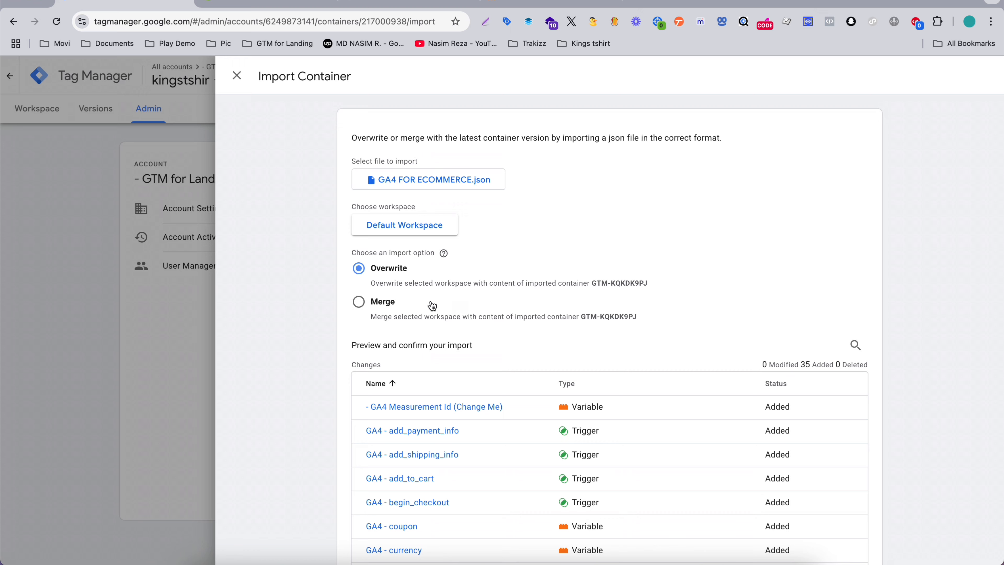
pyautogui.click(383, 303)
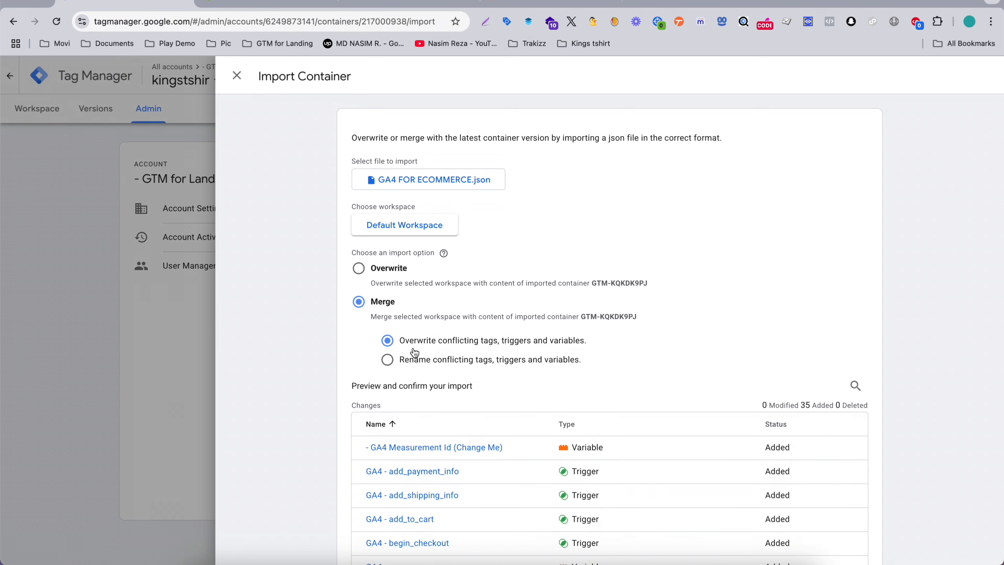
pyautogui.click(417, 366)
# Review the previewed import changes and add the imported container to the workspace.
pyautogui.scroll(-1, 465, 358)
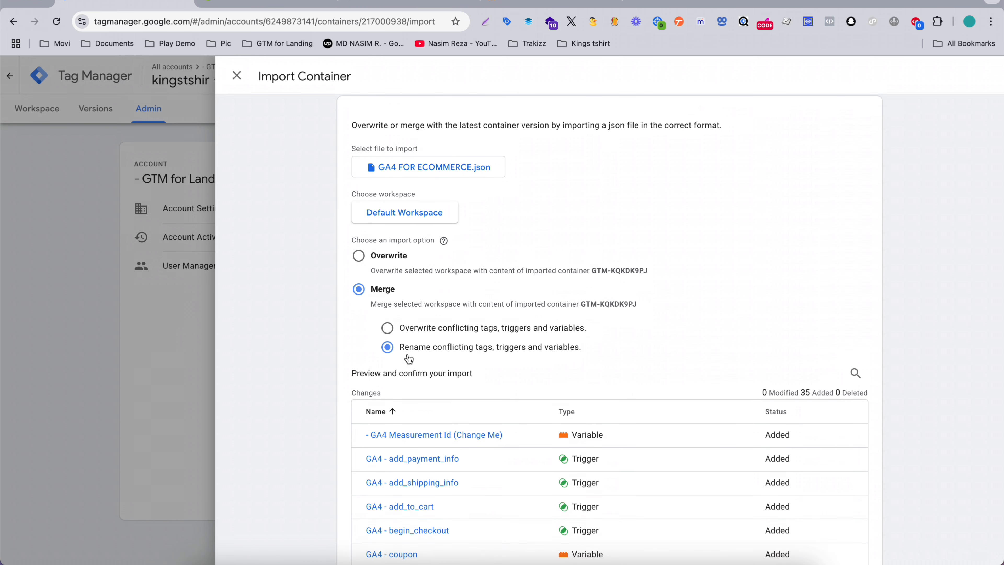
pyautogui.scroll(-15, 450, 366)
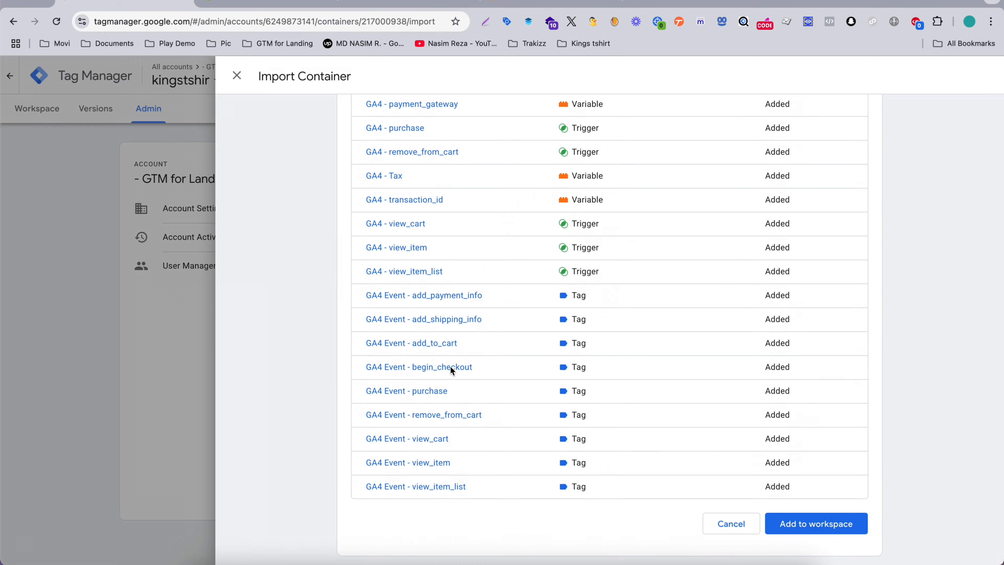
pyautogui.scroll(15, 450, 365)
pyautogui.scroll(-10, 452, 371)
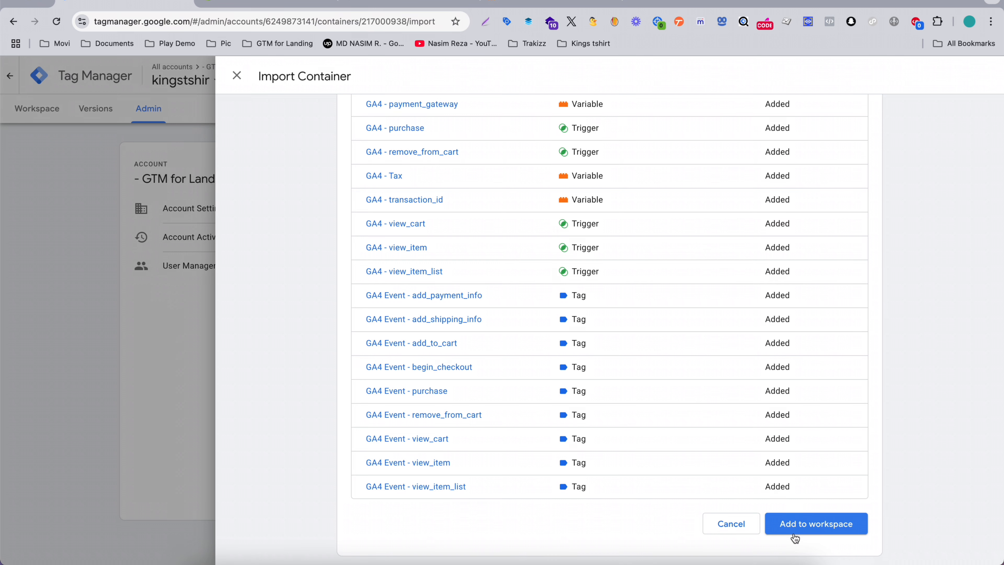
pyautogui.click(810, 529)
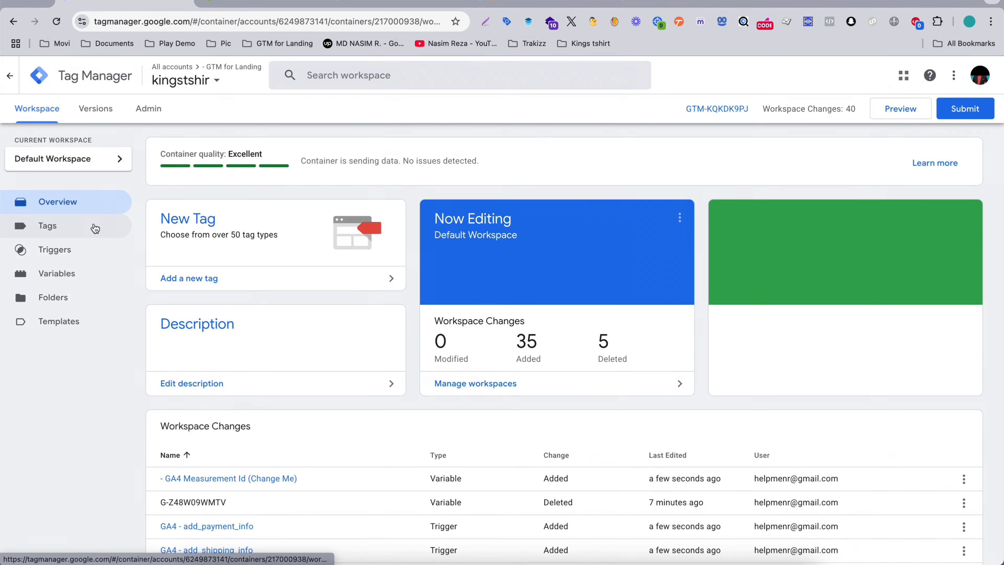
# View the imported tags and open the variables list, copying the demo test web stream's measurement ID from Google Analytics.
pyautogui.click(95, 228)
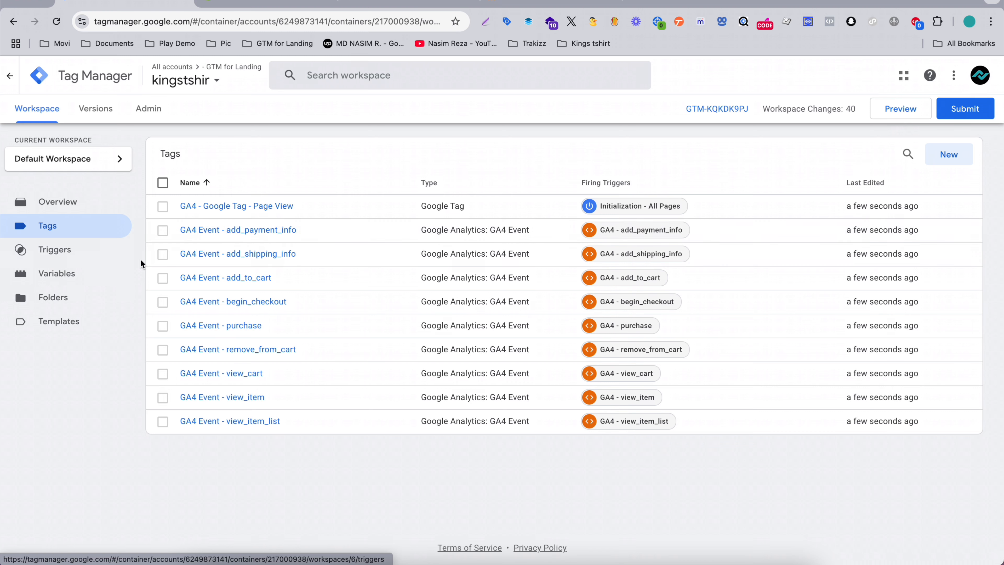
pyautogui.click(78, 284)
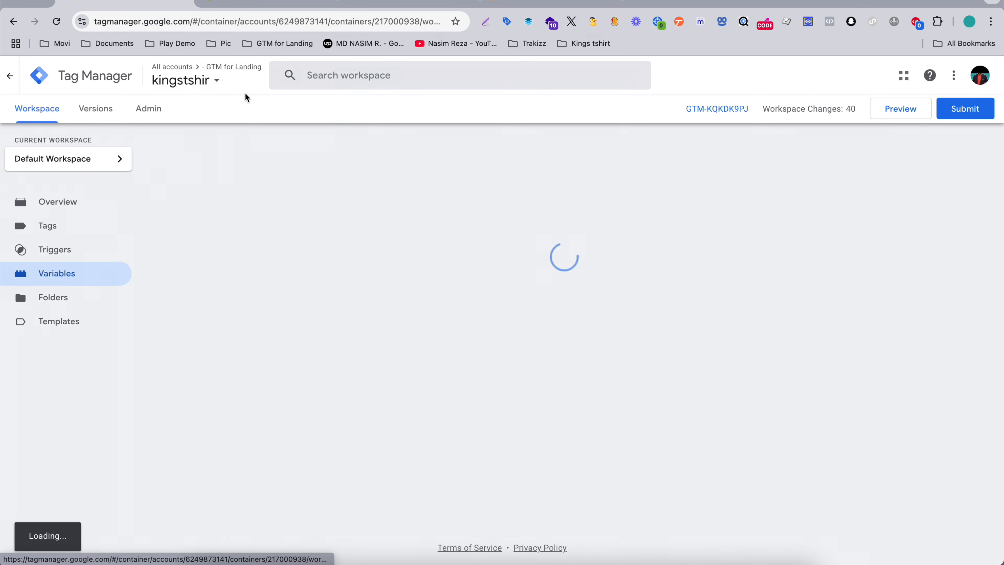
pyautogui.click(515, 1)
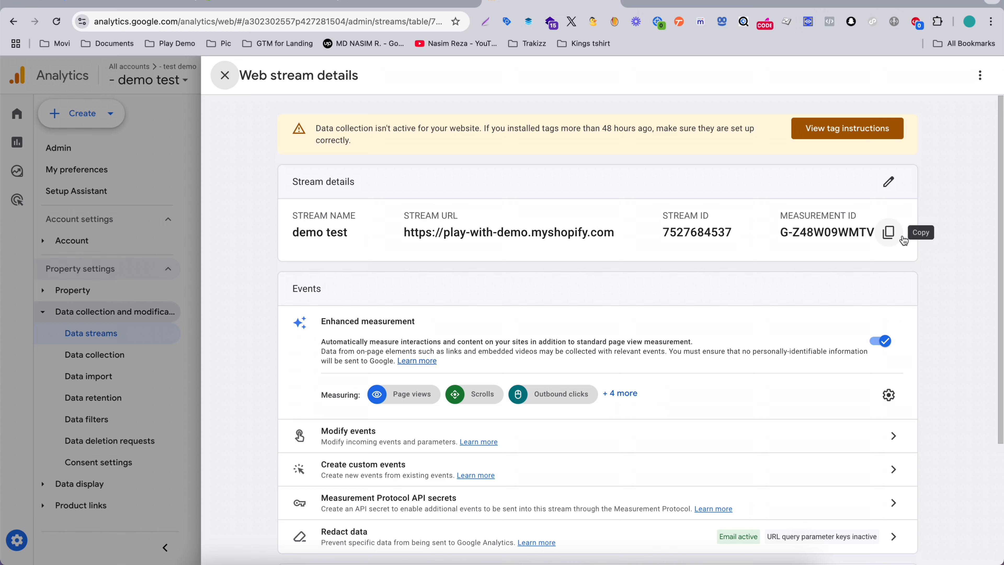
pyautogui.click(890, 233)
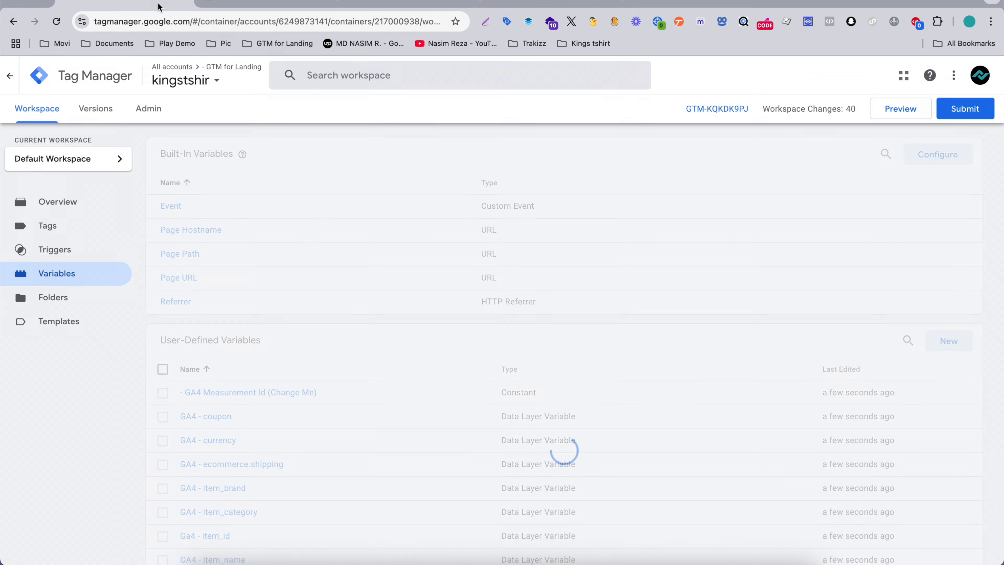
pyautogui.click(124, 4)
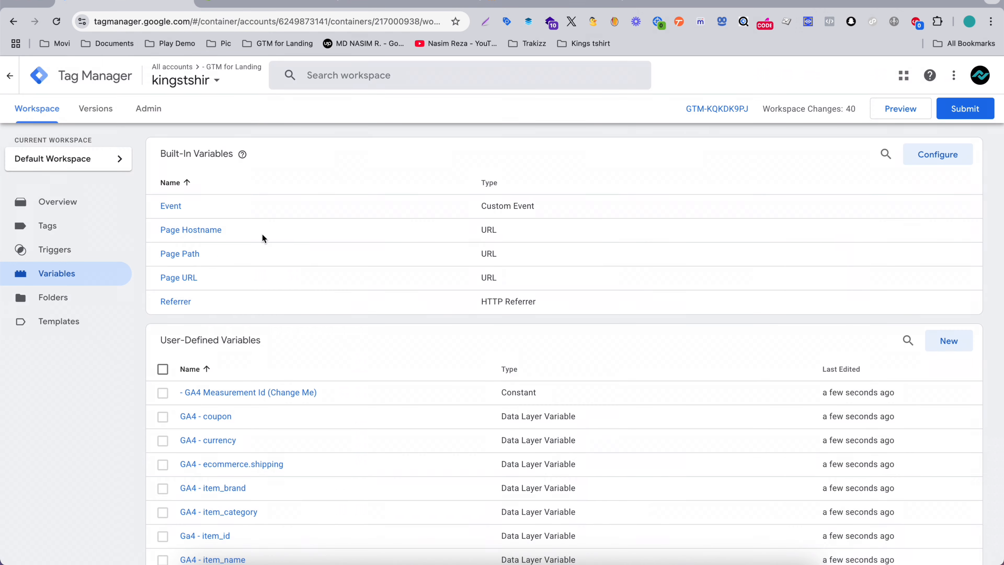
# Replace the value of the GA4 Measurement Id (Change Me) variable with the copied web stream measurement ID and save it.
pyautogui.scroll(-2, 224, 393)
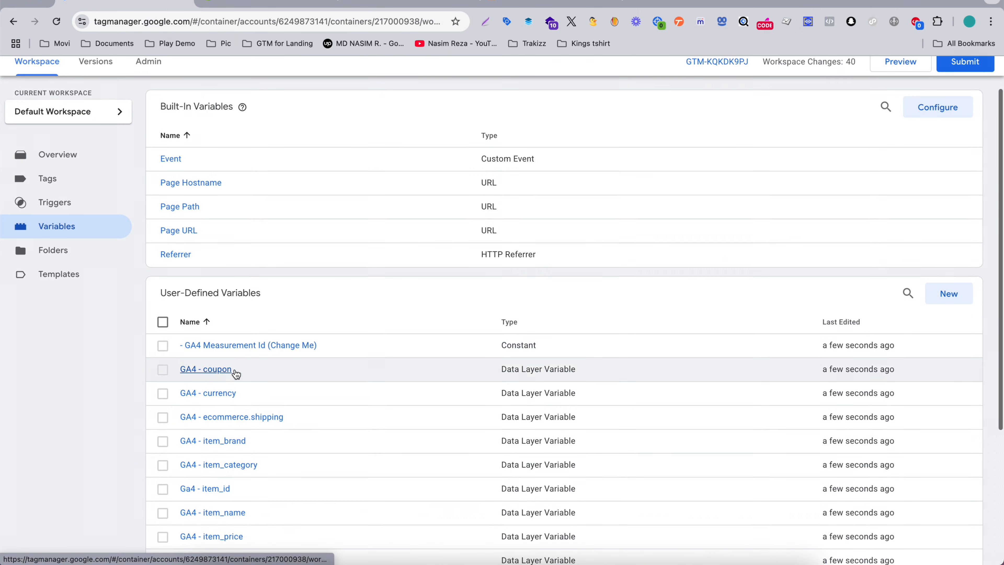
pyautogui.click(276, 347)
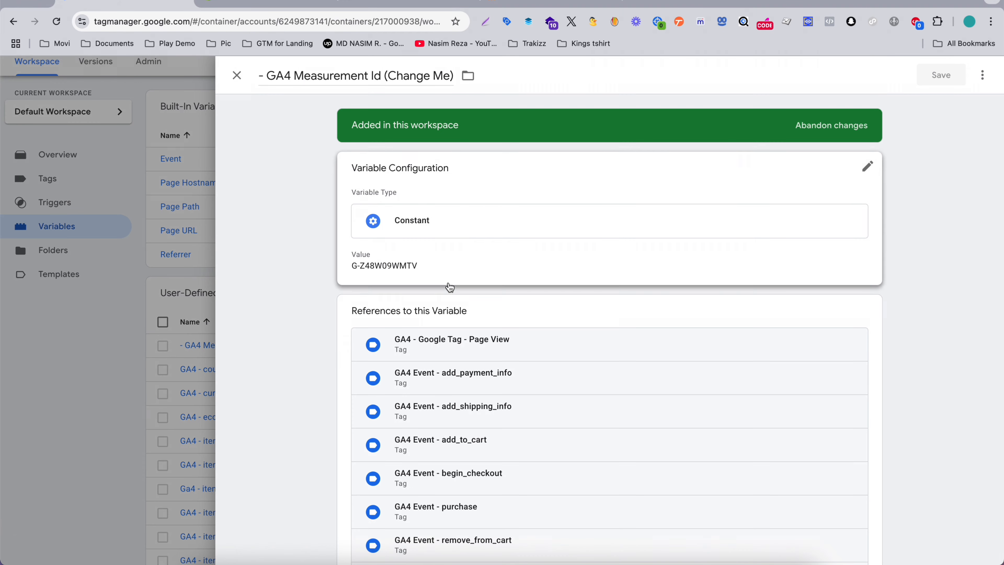
pyautogui.tripleClick(436, 290)
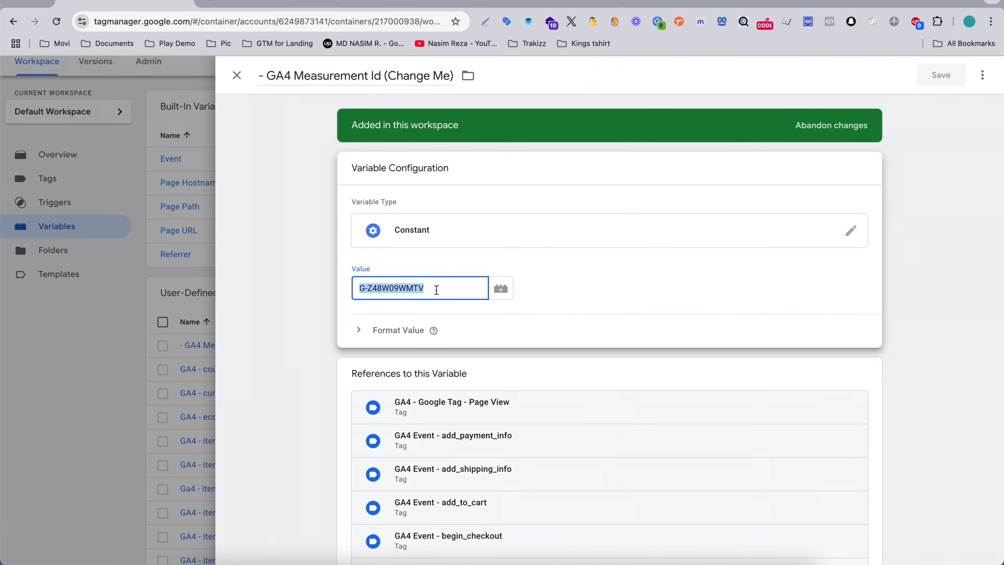
pyautogui.press('BackSpace')
pyautogui.press('super+v')
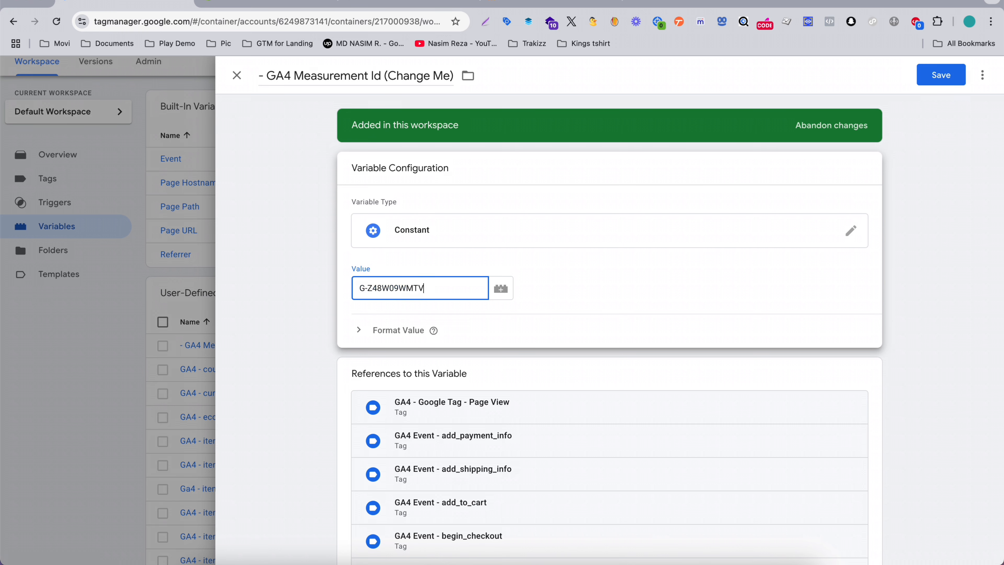
pyautogui.click(922, 77)
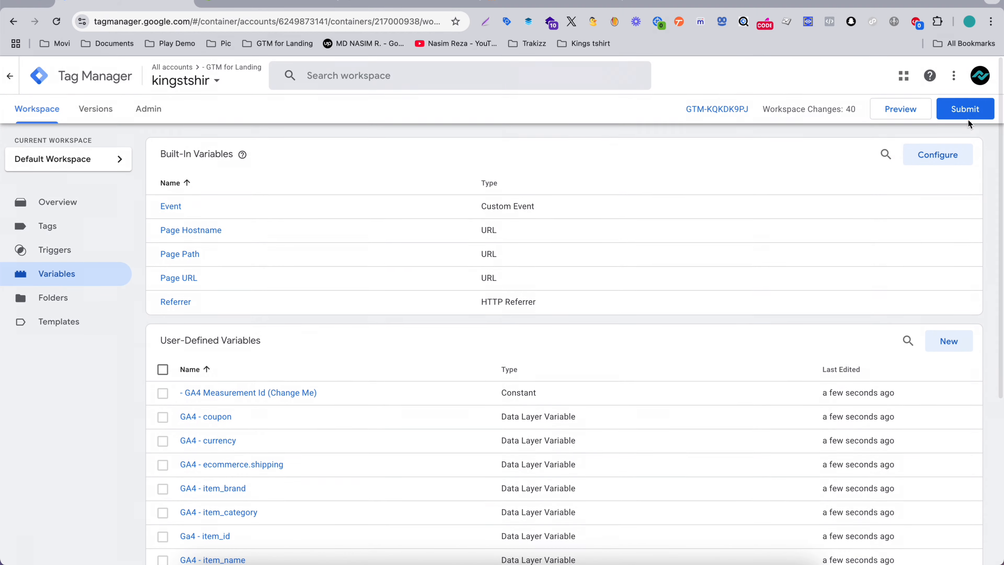
# Look at the submission form without publishing, and start a preview of the workspace in Tag Assistant.
pyautogui.click(965, 117)
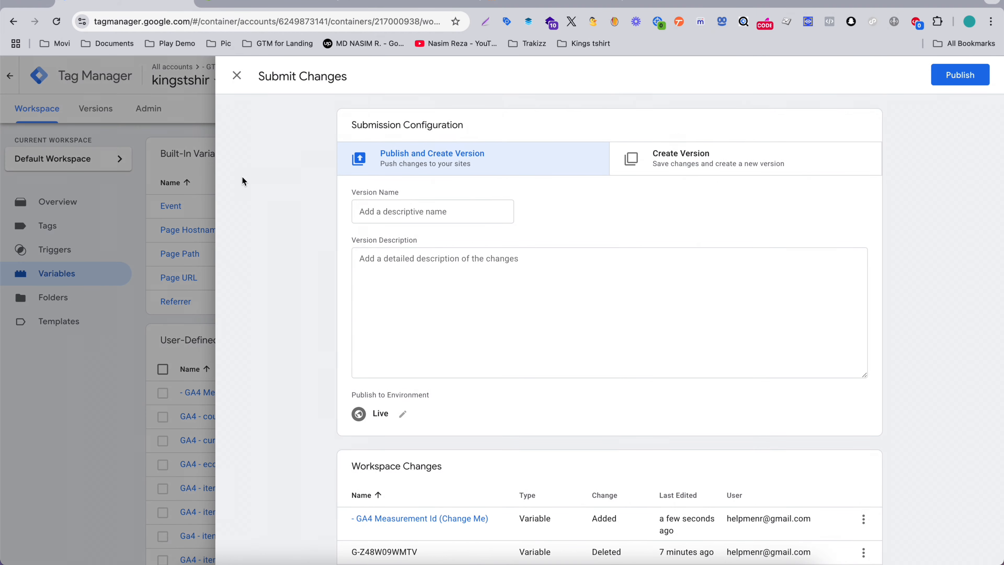
pyautogui.click(153, 191)
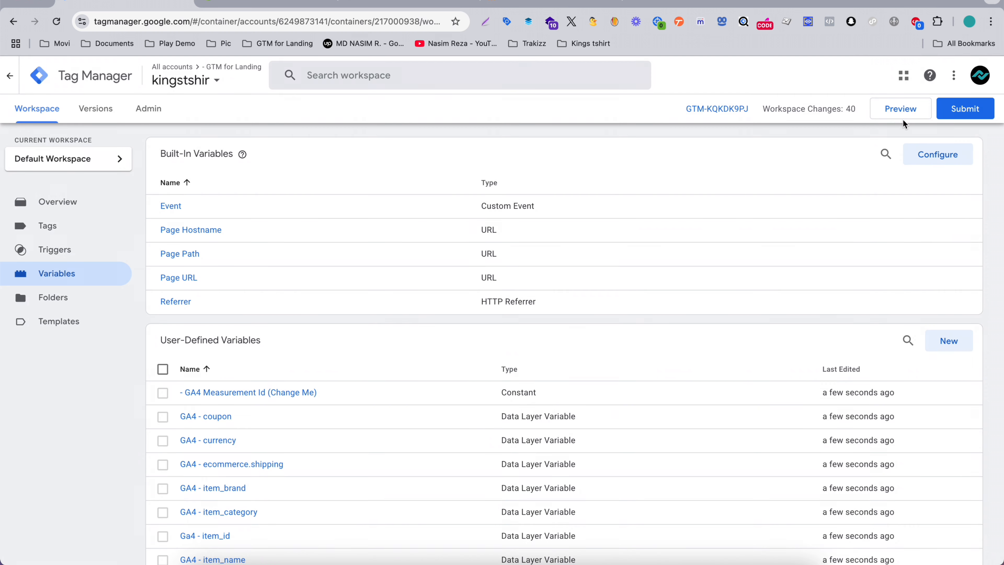
pyautogui.click(907, 113)
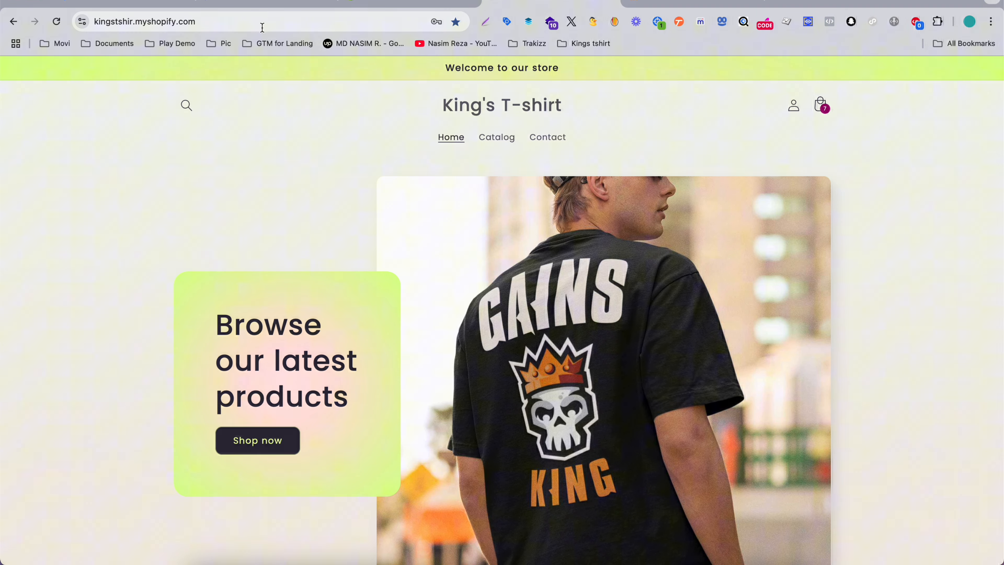
pyautogui.click(262, 27)
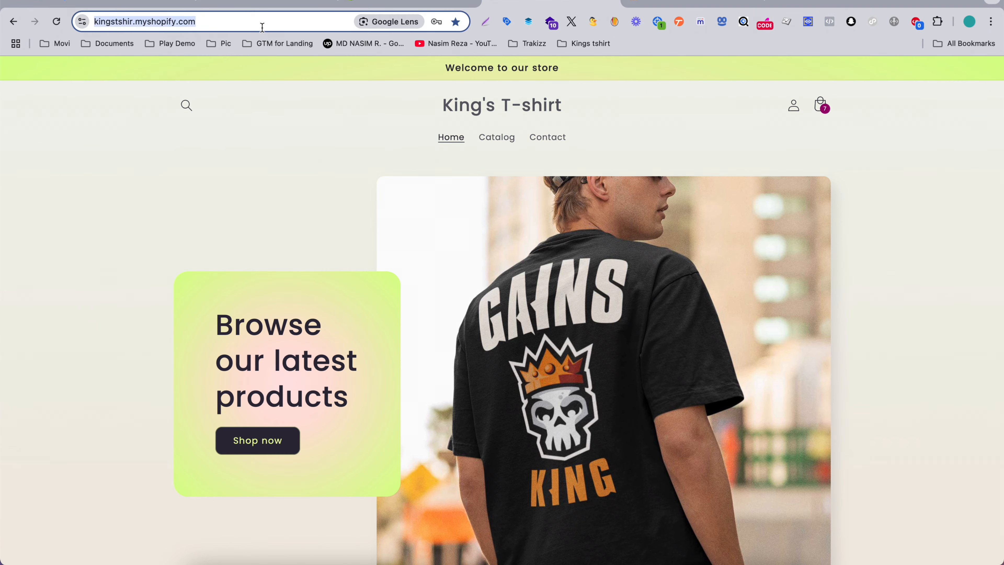
pyautogui.click(245, 1)
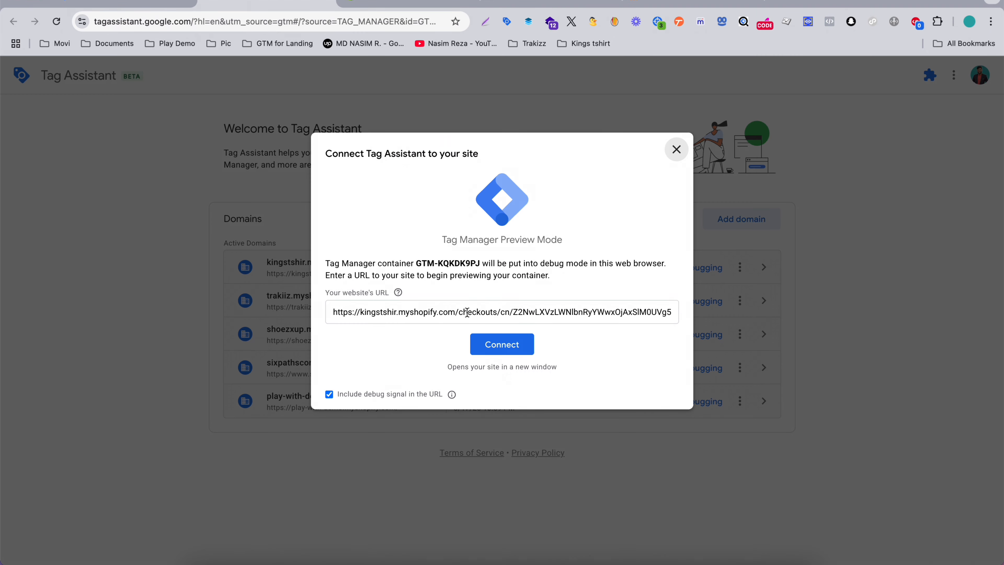
pyautogui.doubleClick(467, 313)
pyautogui.hotkey('shift', 'End')
pyautogui.press('BackSpace')
pyautogui.click(588, 343)
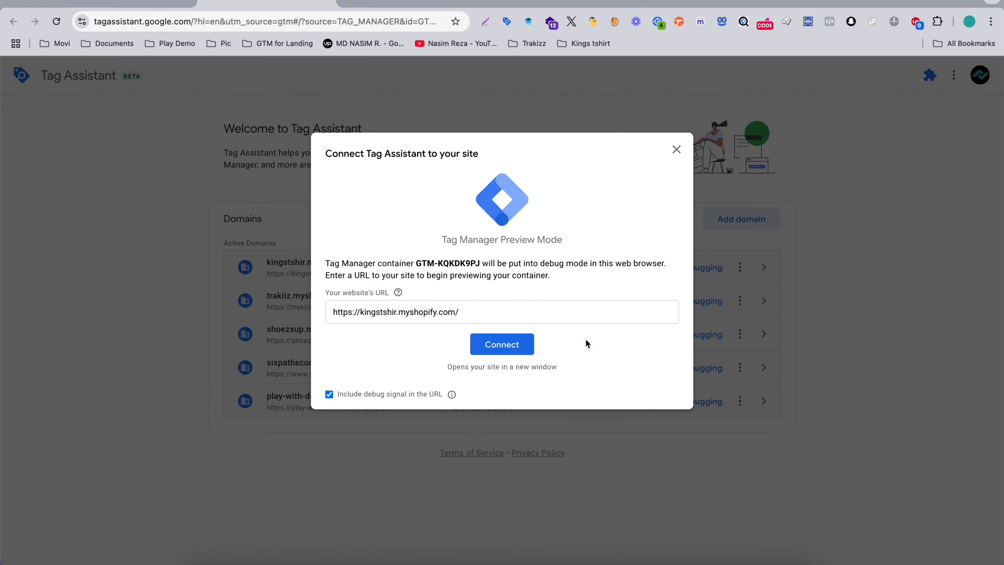
pyautogui.click(529, 350)
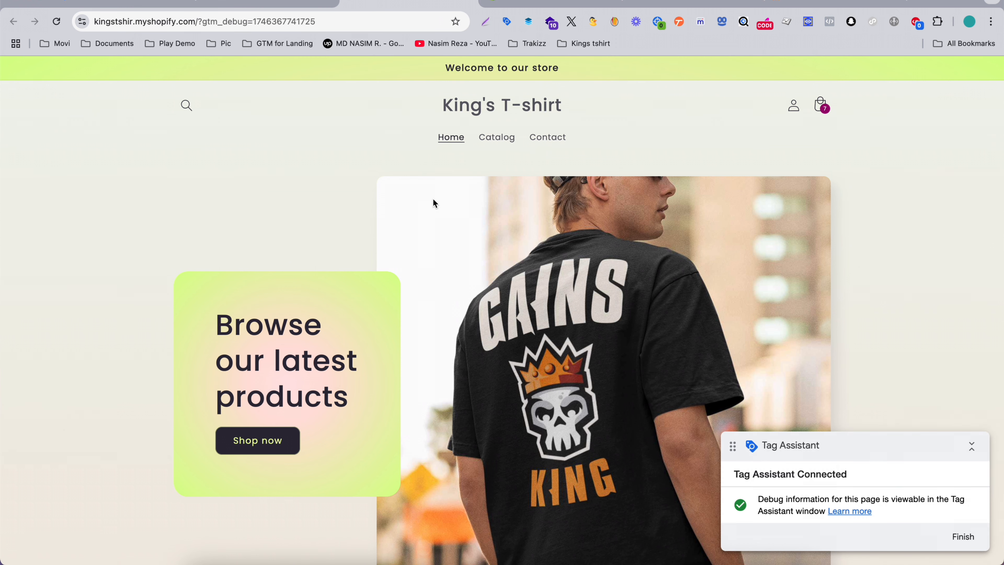
pyautogui.click(287, 8)
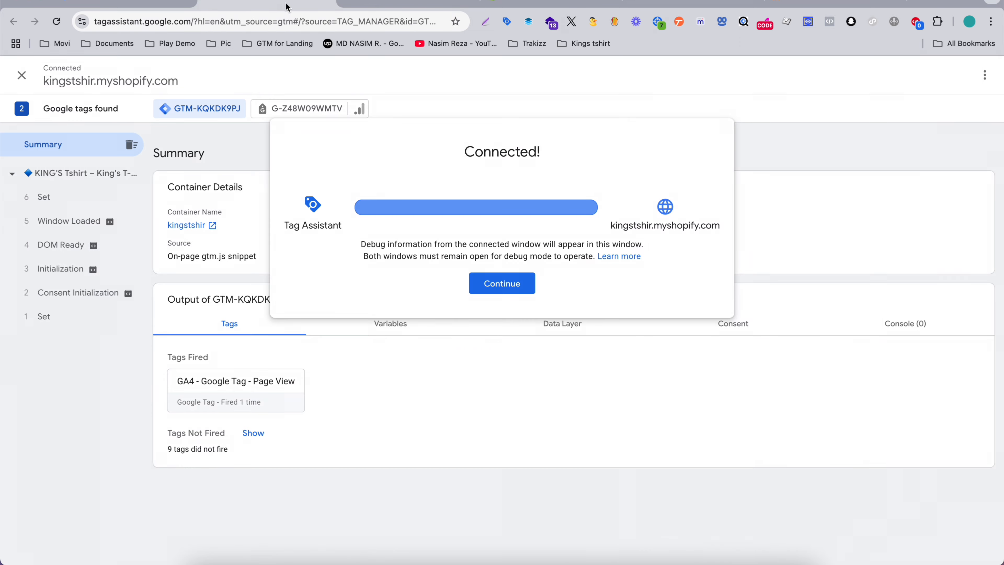
pyautogui.click(499, 289)
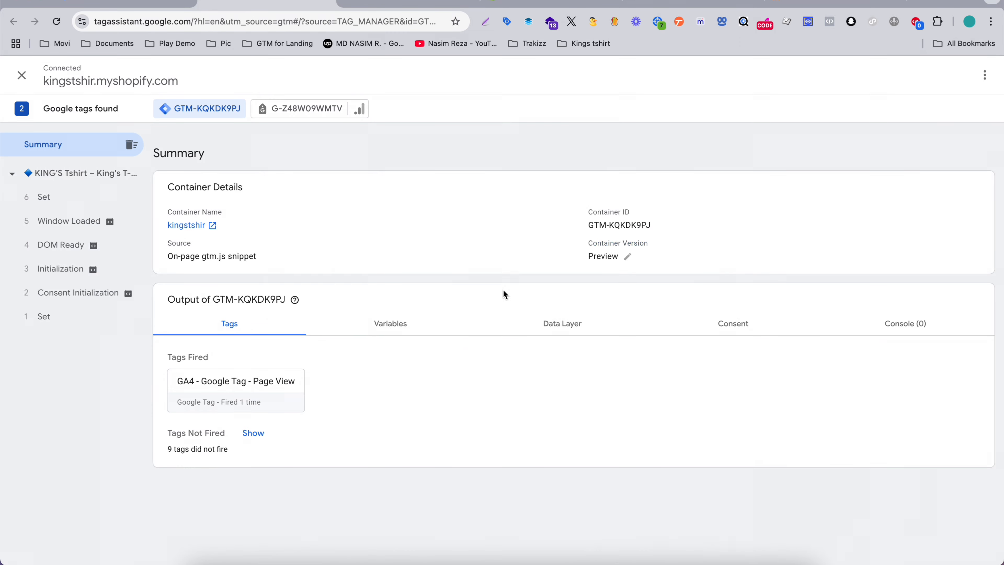
# In the connected store window, visit the featured product King t shirt - 3 and open the product catalog.
pyautogui.click(402, 7)
pyautogui.scroll(-5, 417, 340)
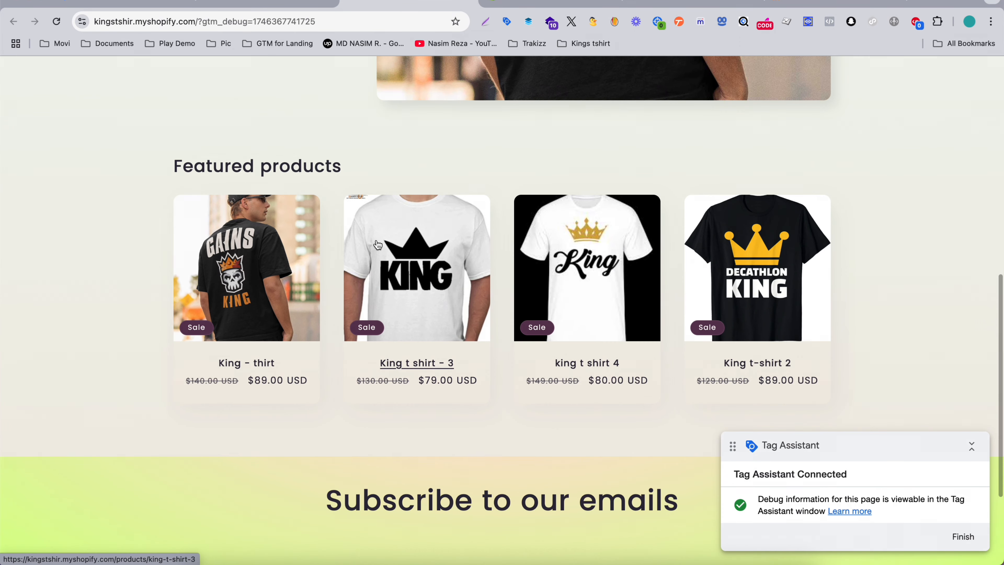
pyautogui.click(389, 248)
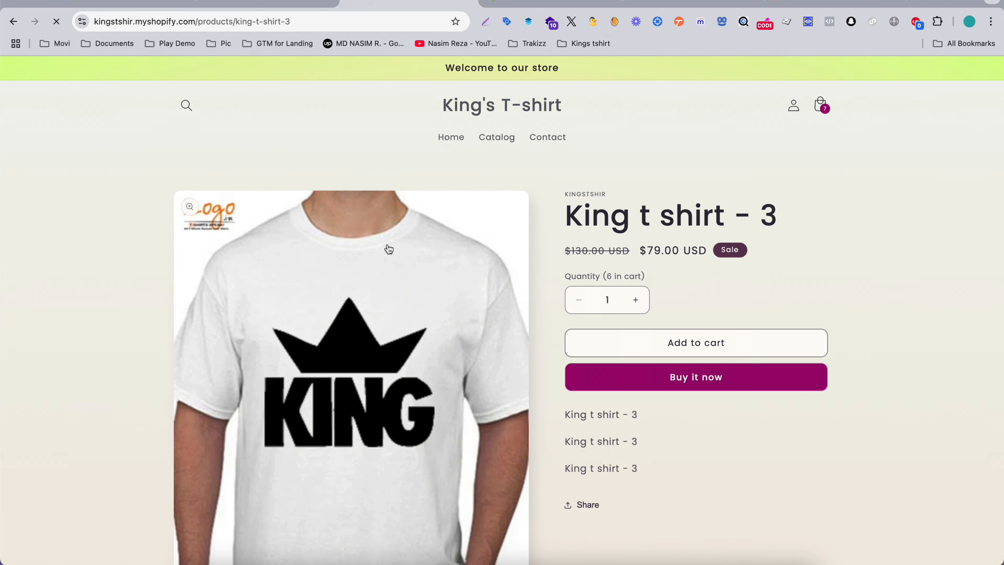
pyautogui.click(494, 137)
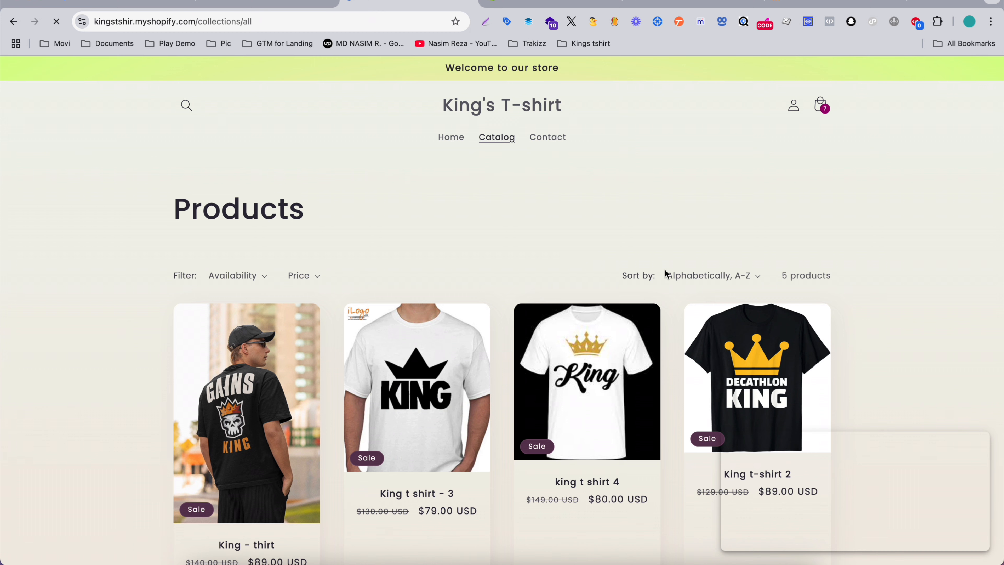
# Add one king t shirt 4 from the catalog to the cart and view the cart.
pyautogui.click(549, 356)
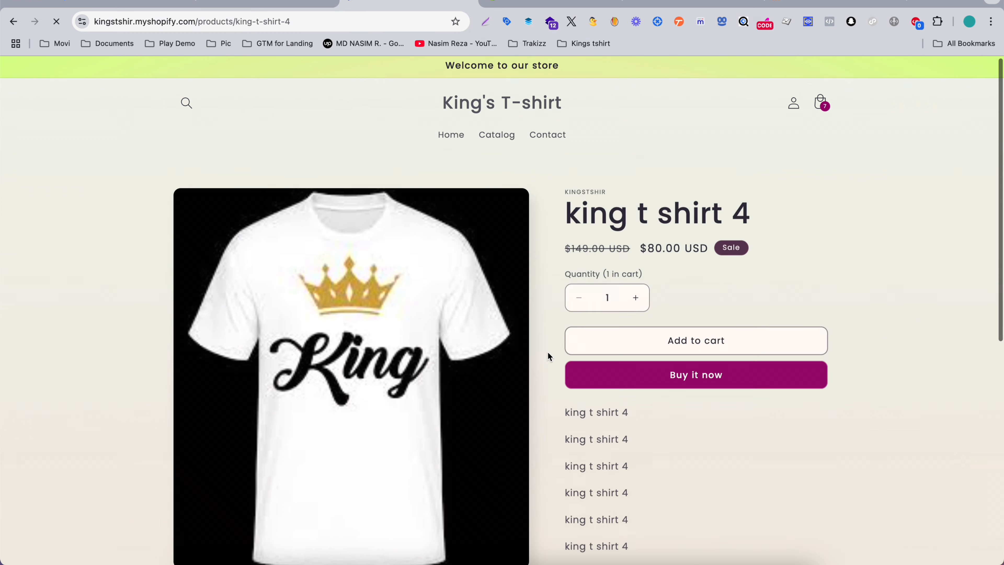
pyautogui.click(611, 347)
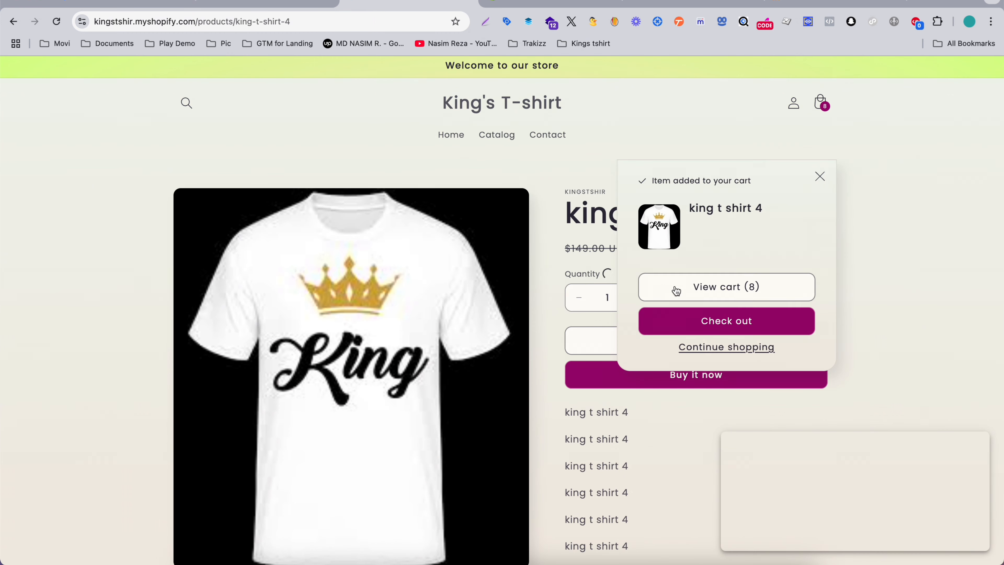
pyautogui.click(746, 287)
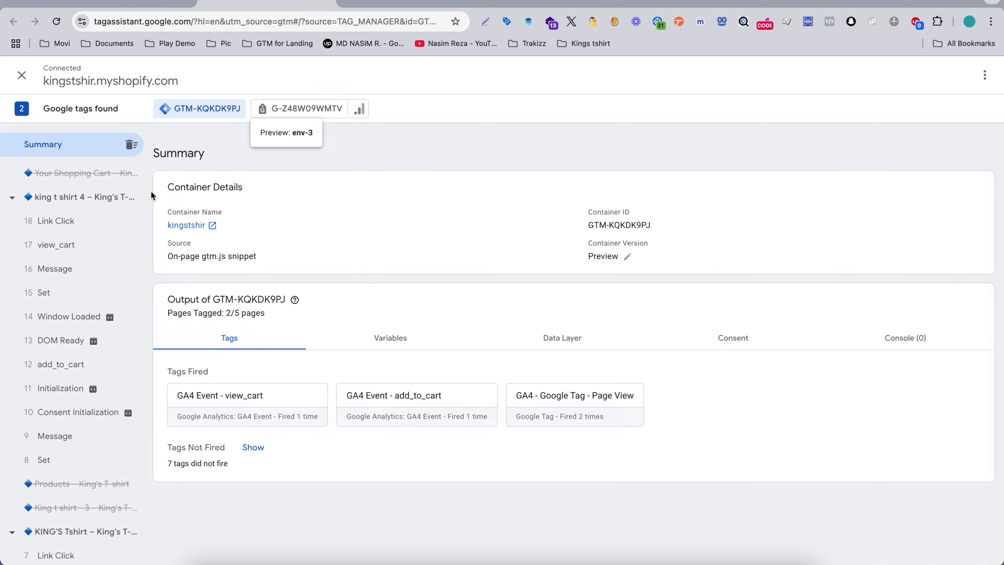
# Switch to Tag Assistant and examine the recorded store events and the tags fired.
pyautogui.scroll(-4, 83, 385)
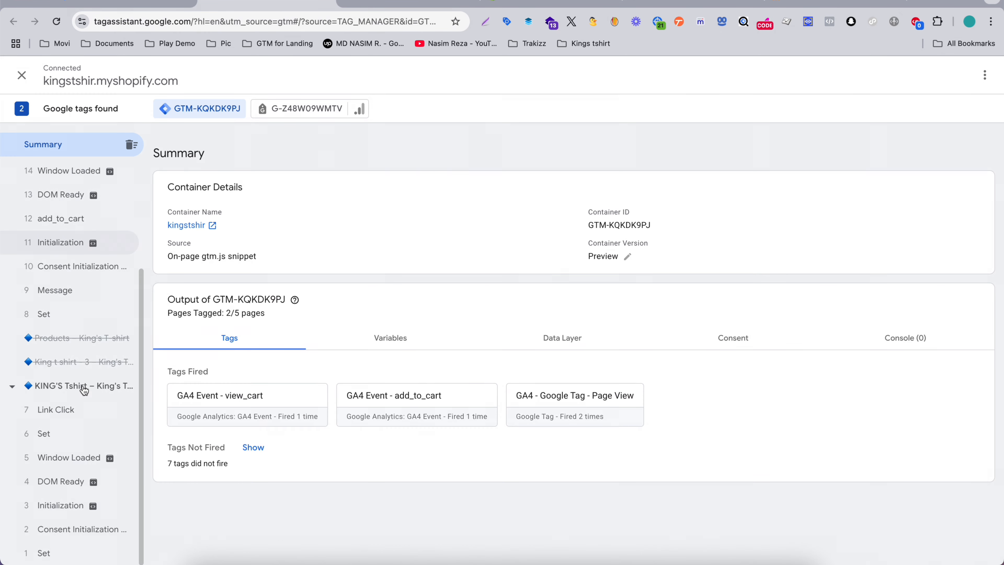
pyautogui.scroll(4, 85, 390)
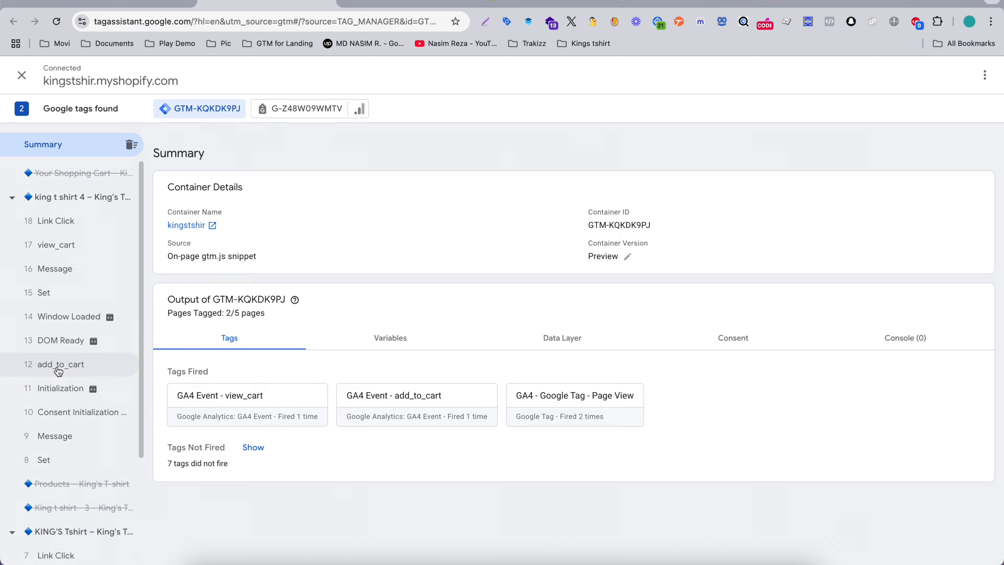